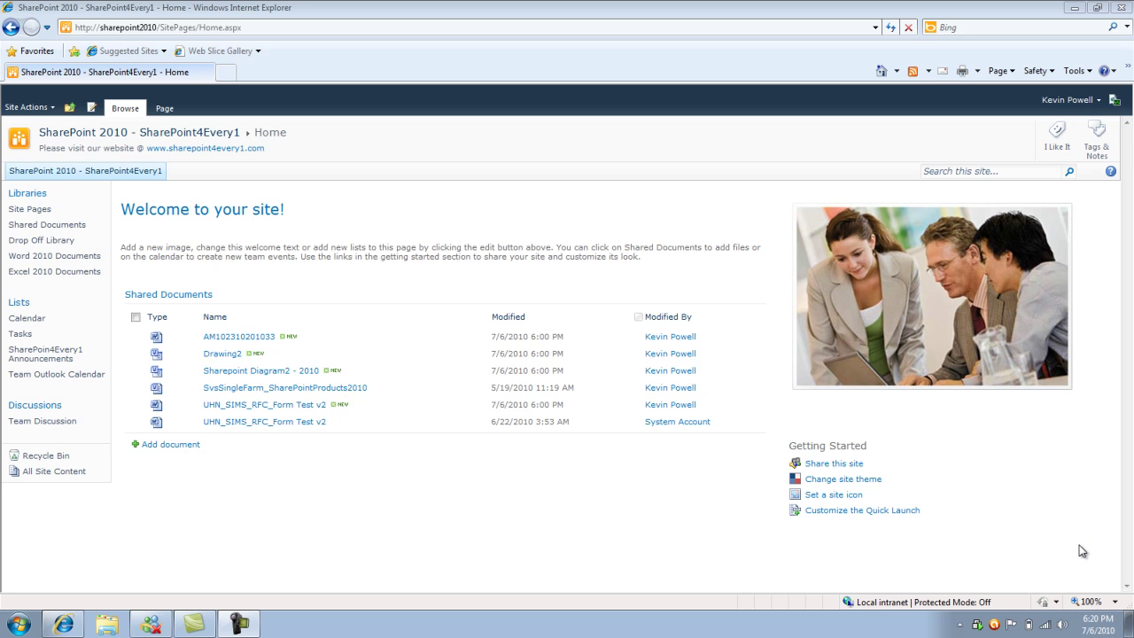
Step: Open the Shared Documents library and check its list of available views
click(53, 228)
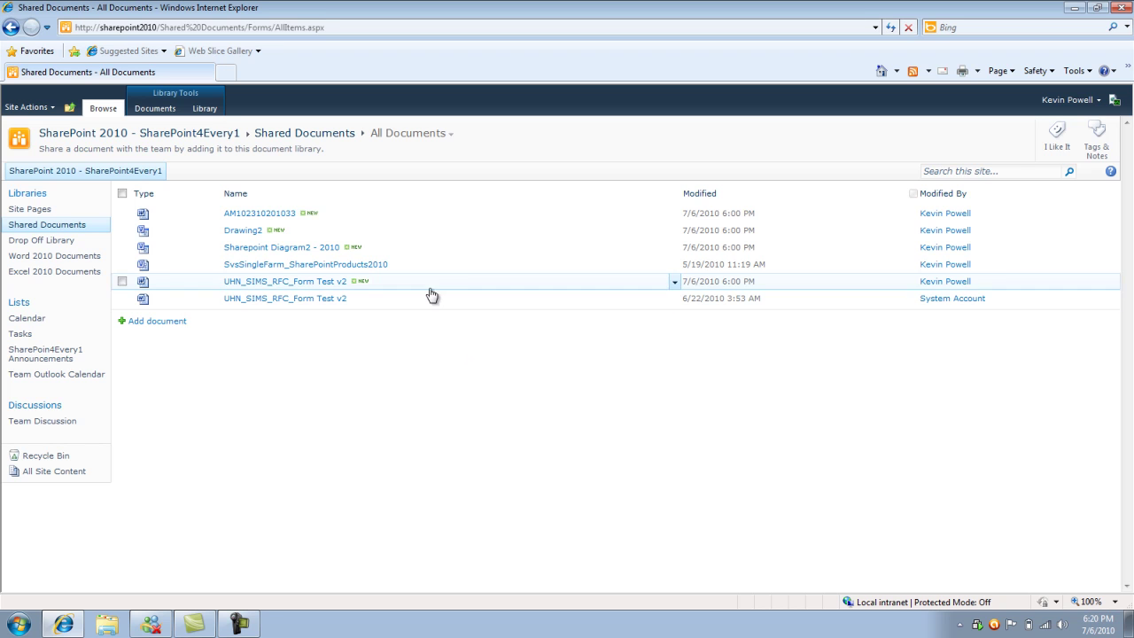
click(205, 109)
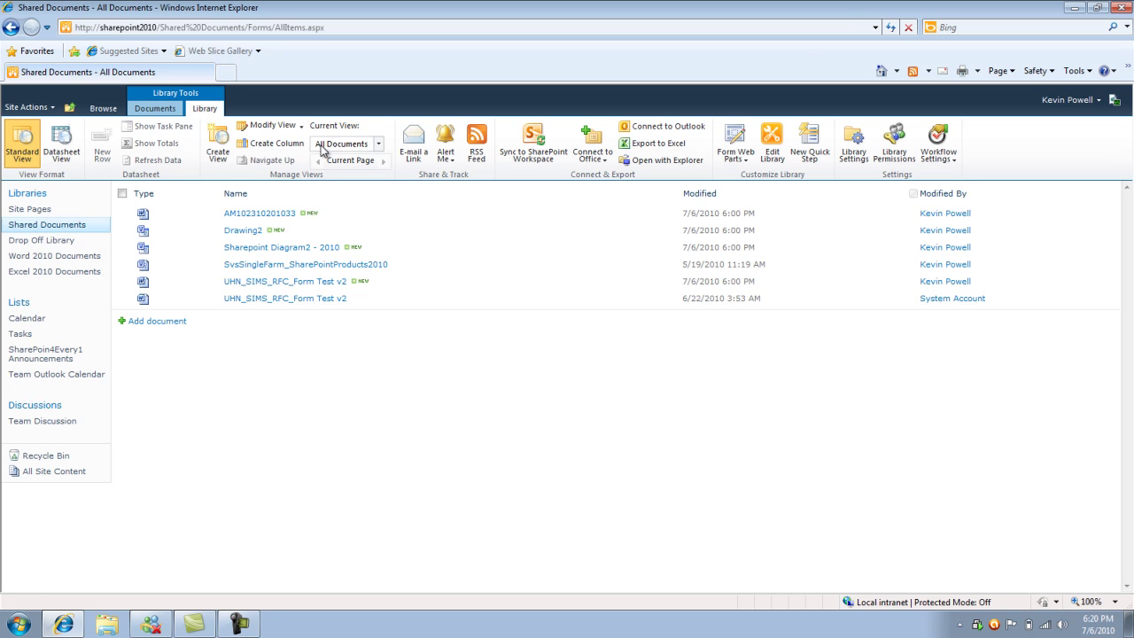
click(379, 144)
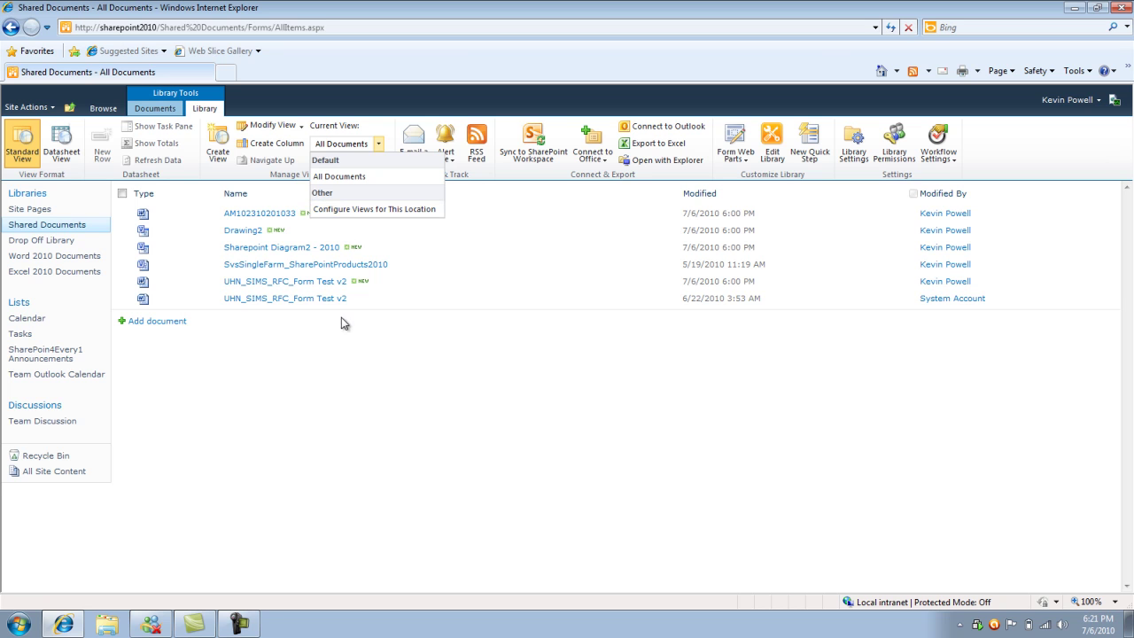
click(346, 352)
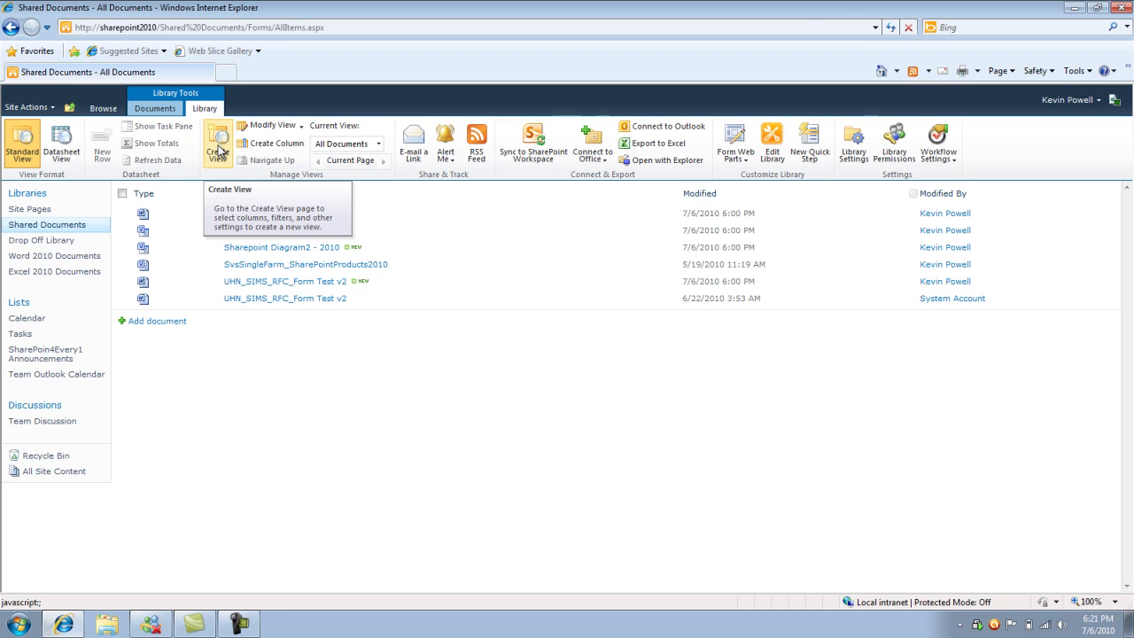
Step: Start a new Standard View for the Shared Documents library and name it KevinView
click(219, 150)
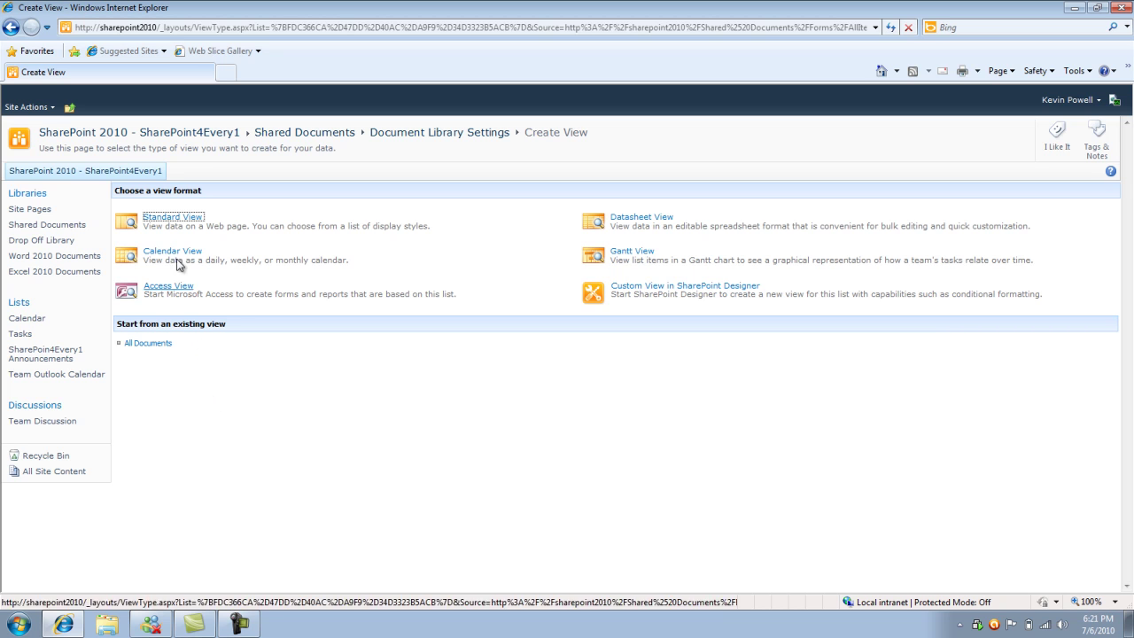
click(173, 219)
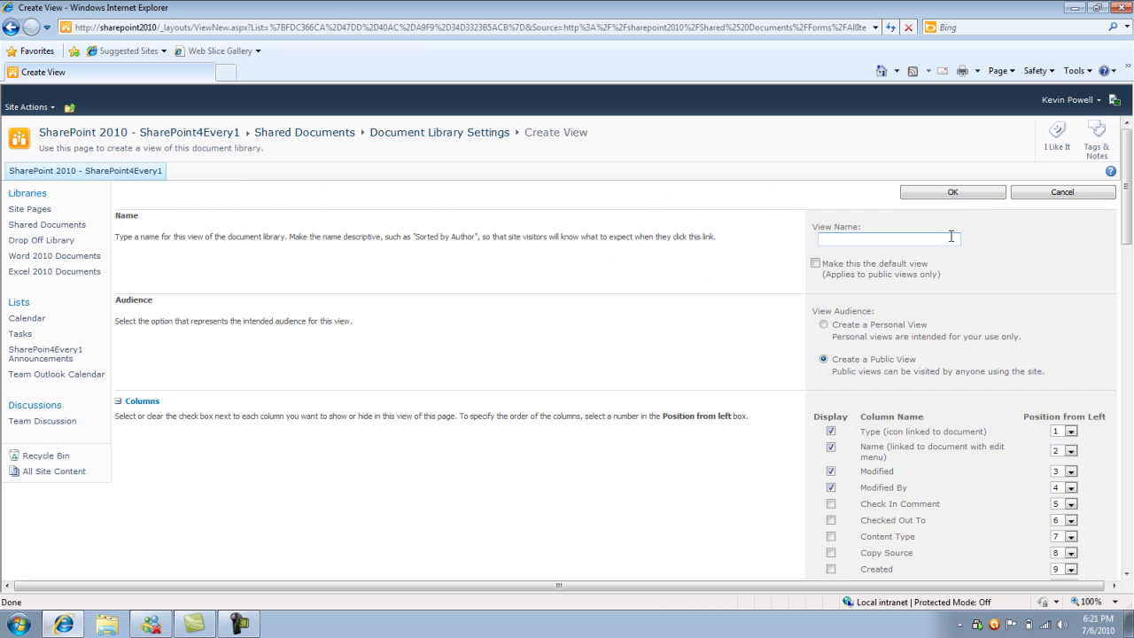
text(KevinView)
Step: Hide the Name (linked to document with edit menu) and Modified columns in the view and display Content Type and File Size
scroll(1128, 184, down, 2)
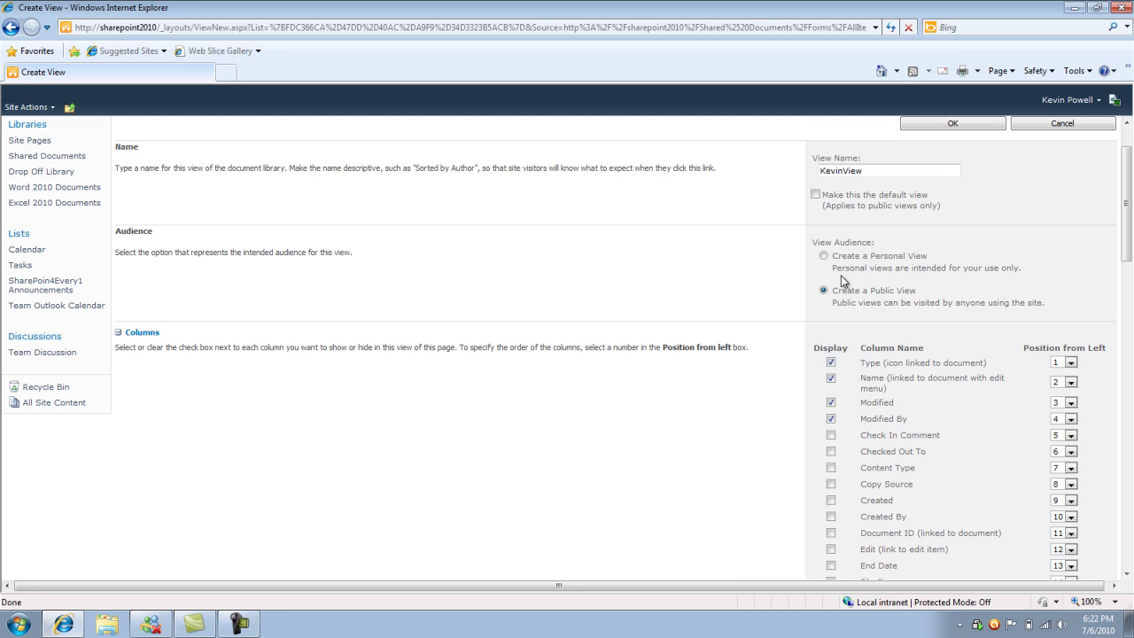
scroll(1131, 195, down, 1)
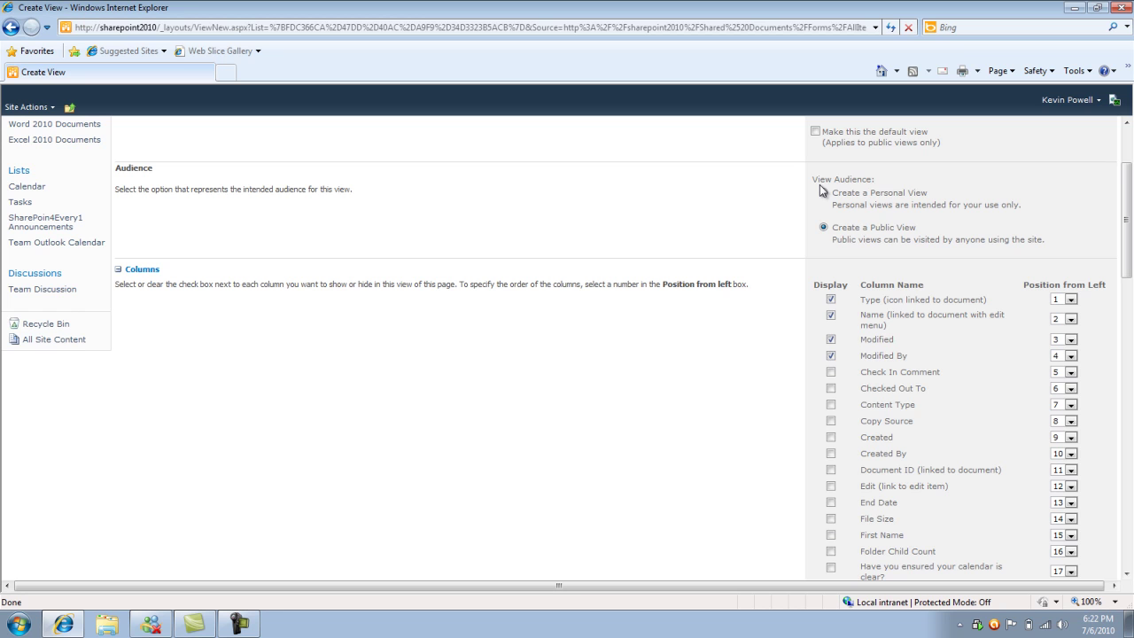
scroll(1130, 247, down, 3)
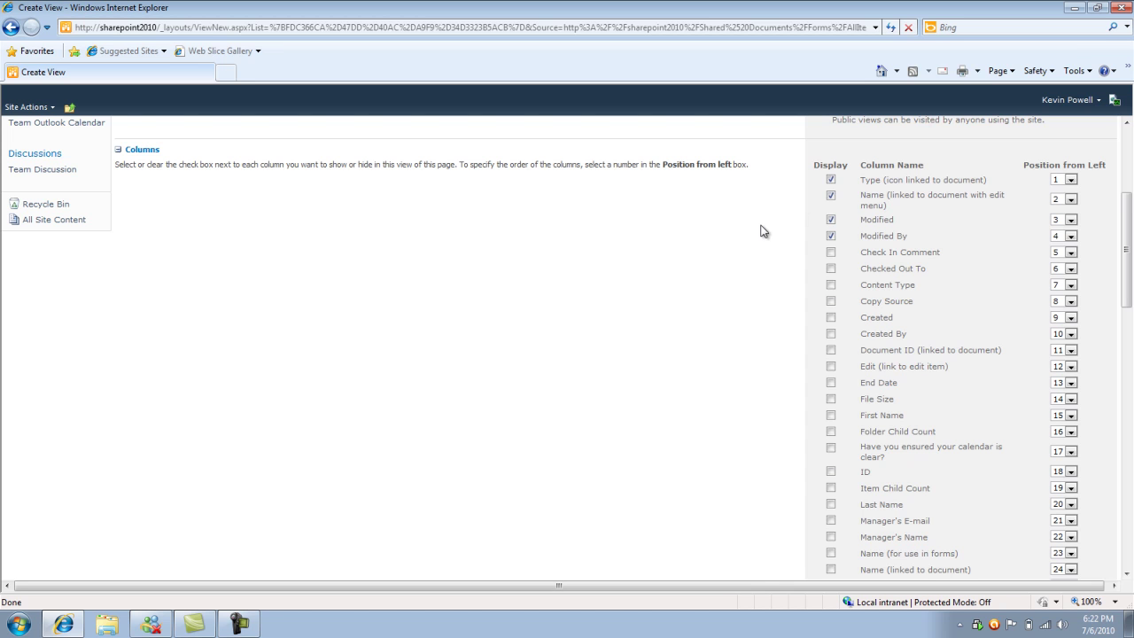
click(831, 198)
click(830, 219)
click(831, 284)
drag(1129, 283, 1129, 311)
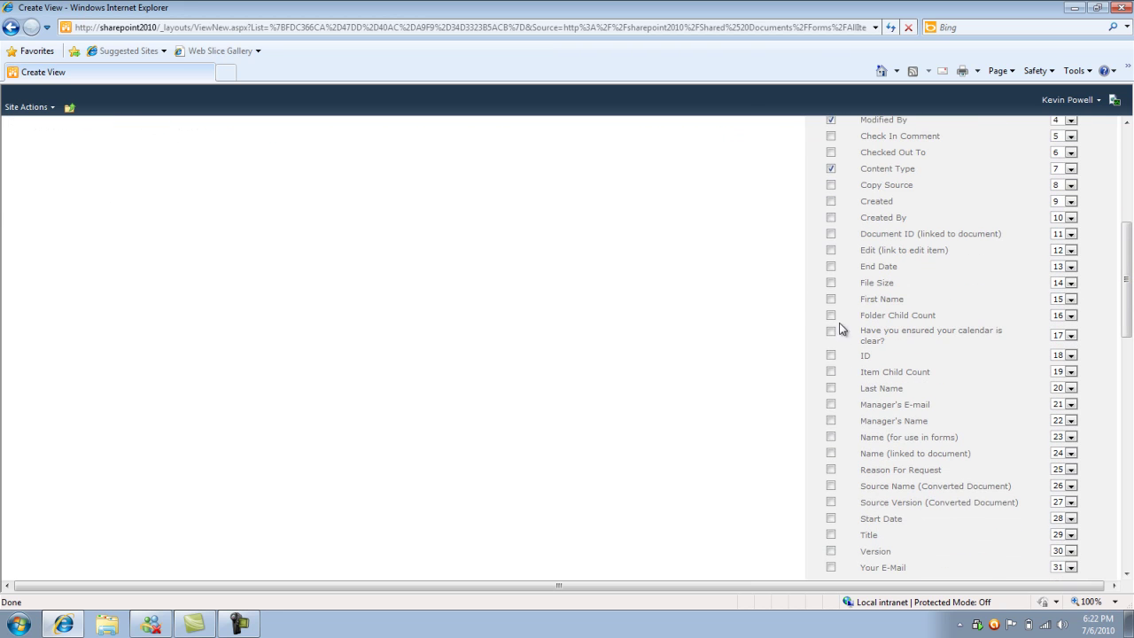
click(831, 285)
scroll(1130, 333, down, 3)
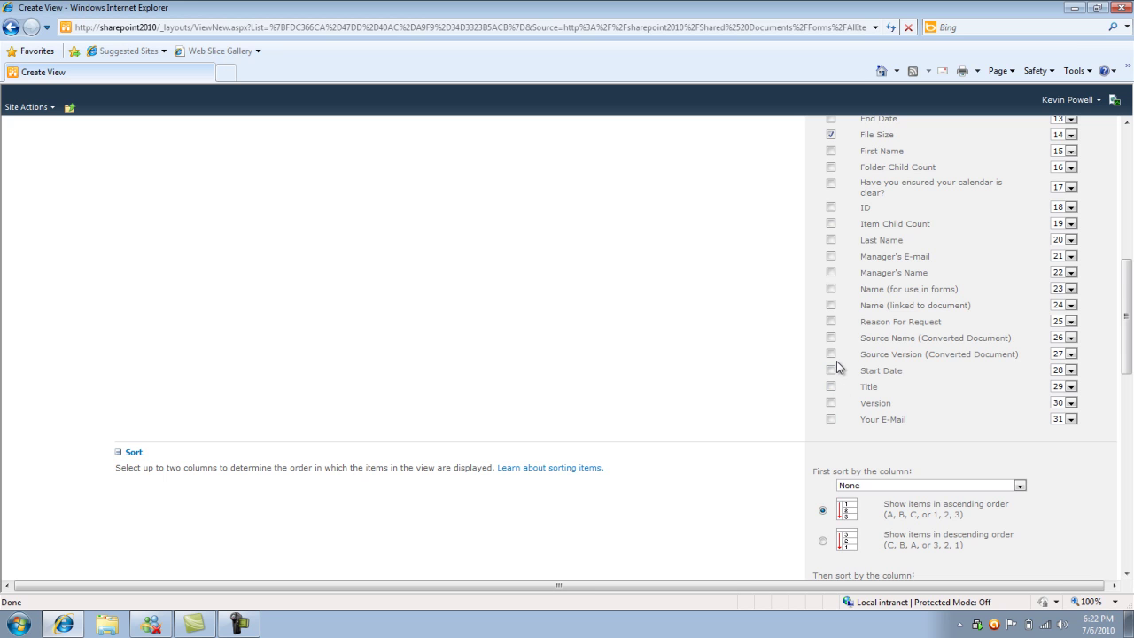
drag(1126, 304, 1124, 227)
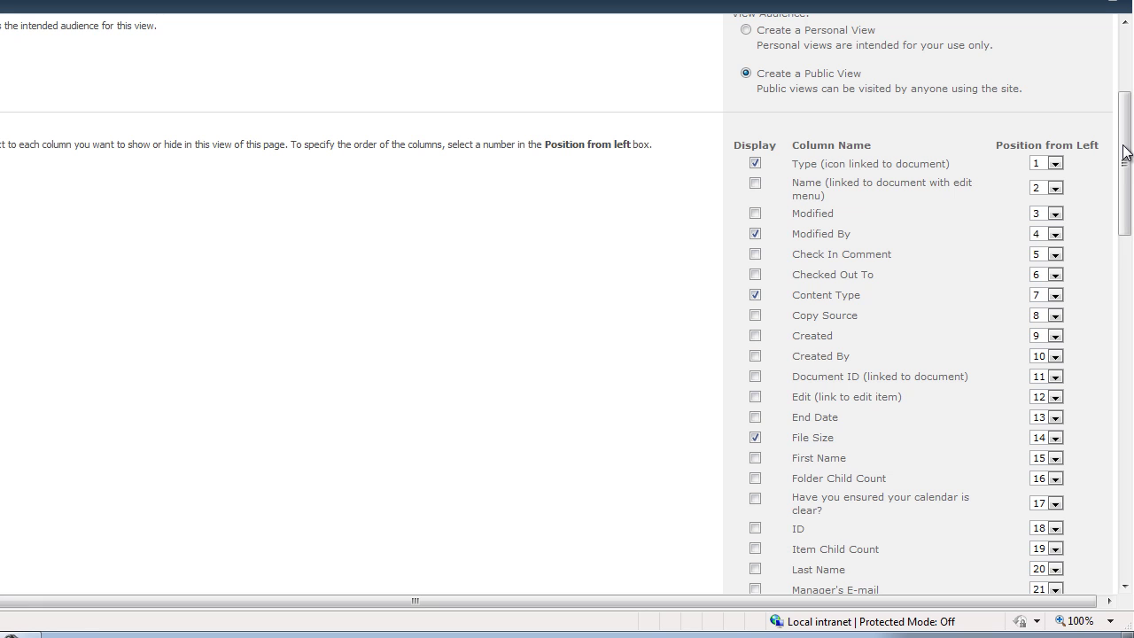
Step: Examine the sort and filter column choices and the remaining settings of the new view down to Mobile
drag(1124, 153, 1125, 324)
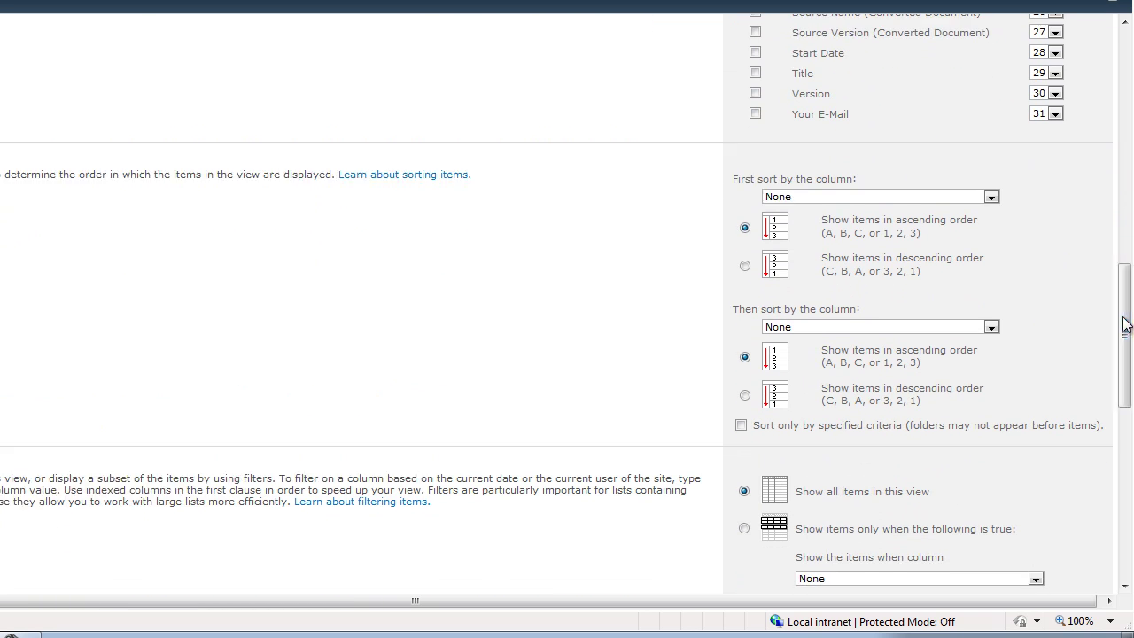
click(991, 196)
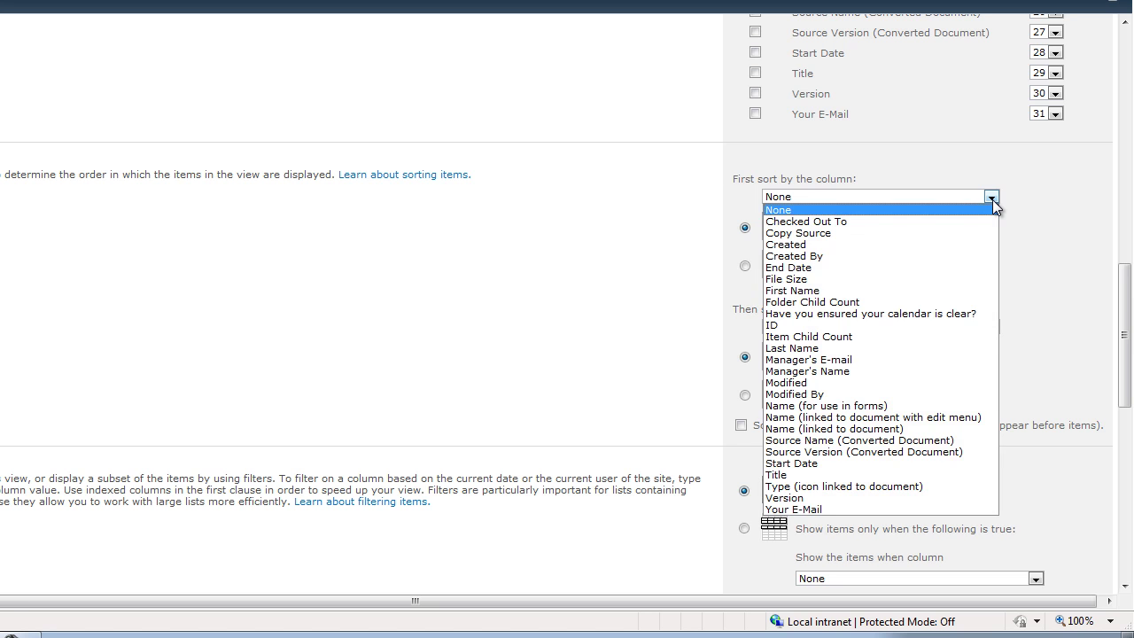
click(617, 295)
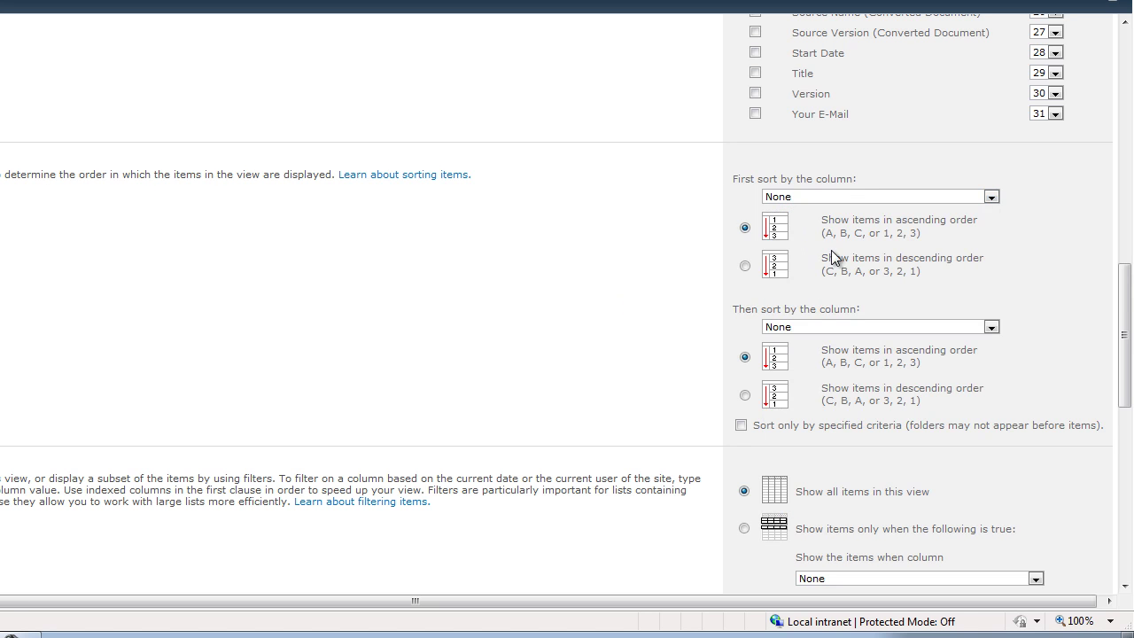
drag(1122, 302, 1129, 404)
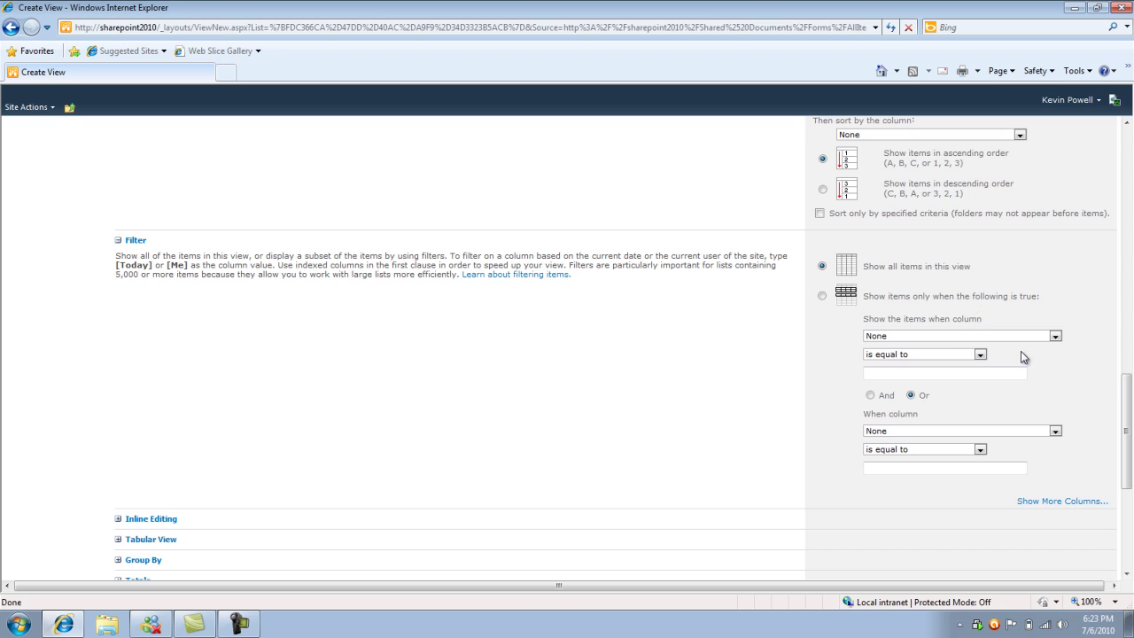
click(1055, 336)
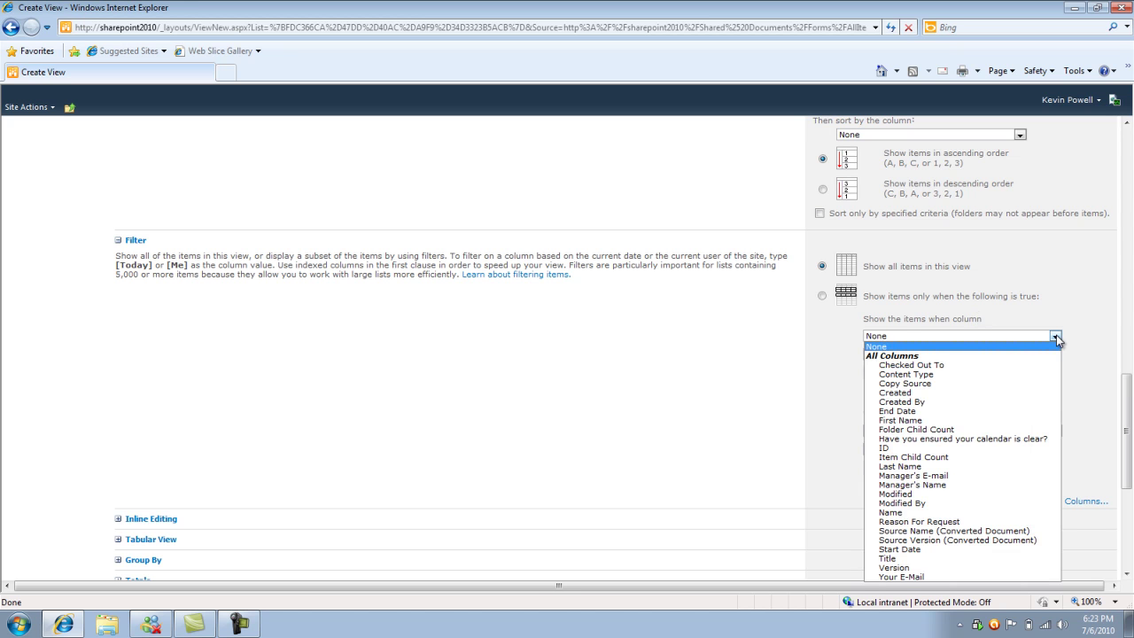
click(1056, 336)
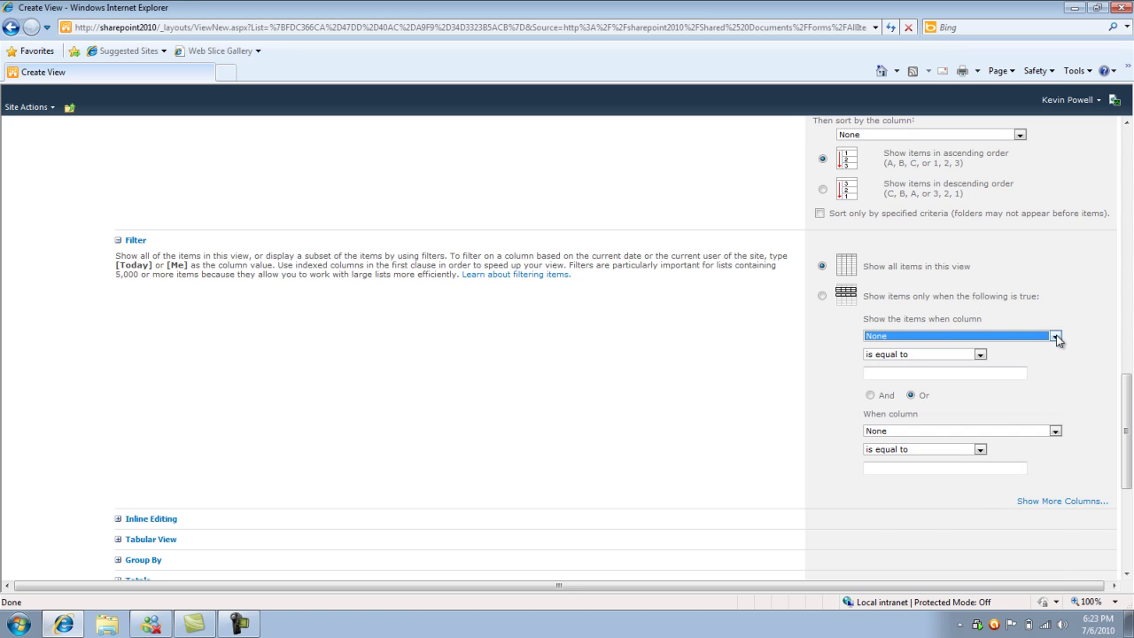
click(1056, 337)
mouse_move(1131, 399)
mouse_down()
mouse_move(1131, 412)
mouse_move(1130, 307)
mouse_move(1131, 408)
mouse_up()
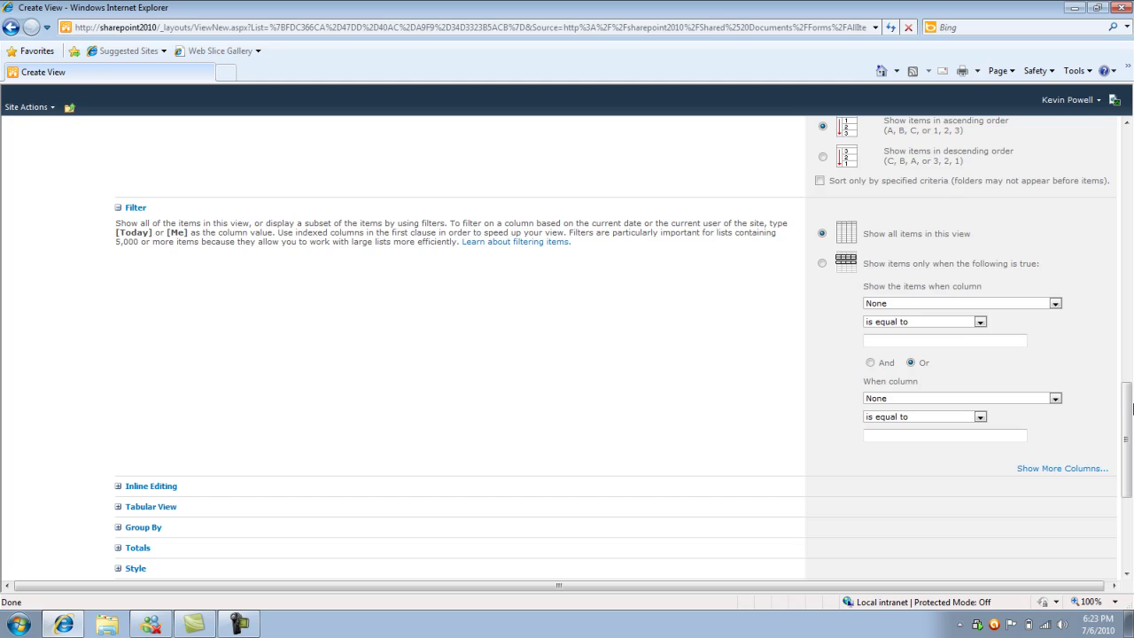
drag(1130, 408, 1129, 464)
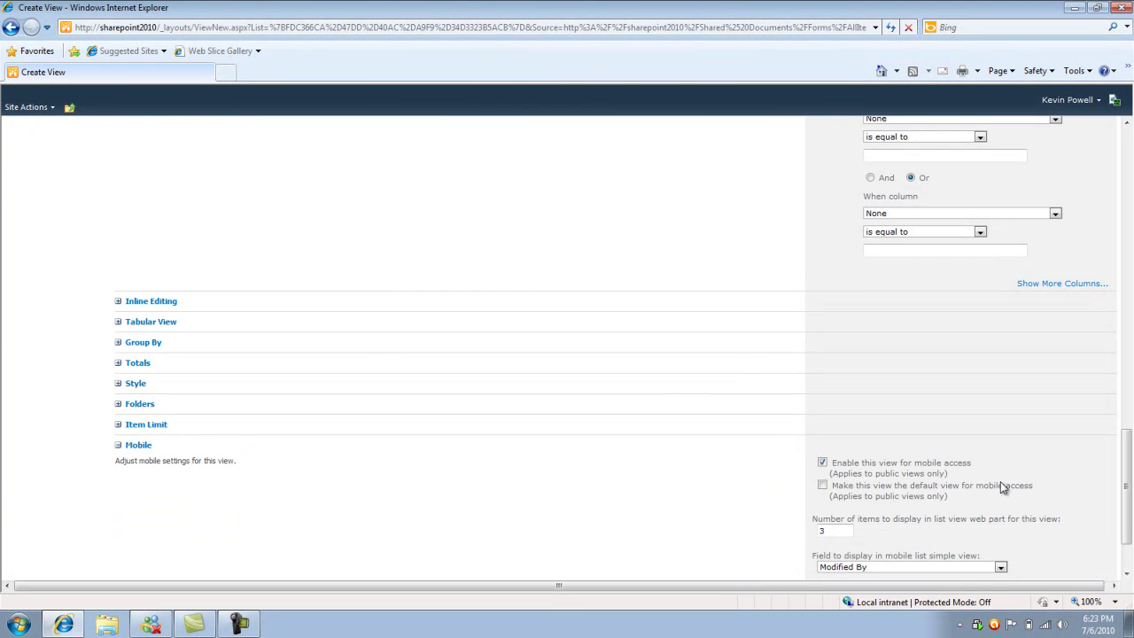
Step: Save the new public view and highlight its page name in the web address
drag(1131, 516, 1131, 212)
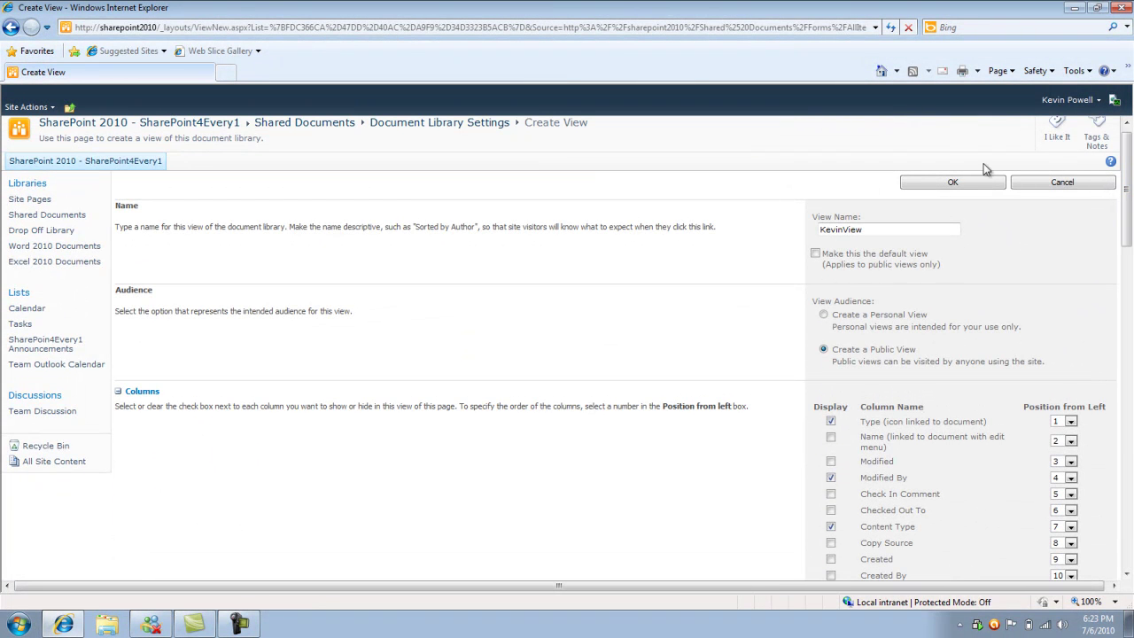
click(968, 184)
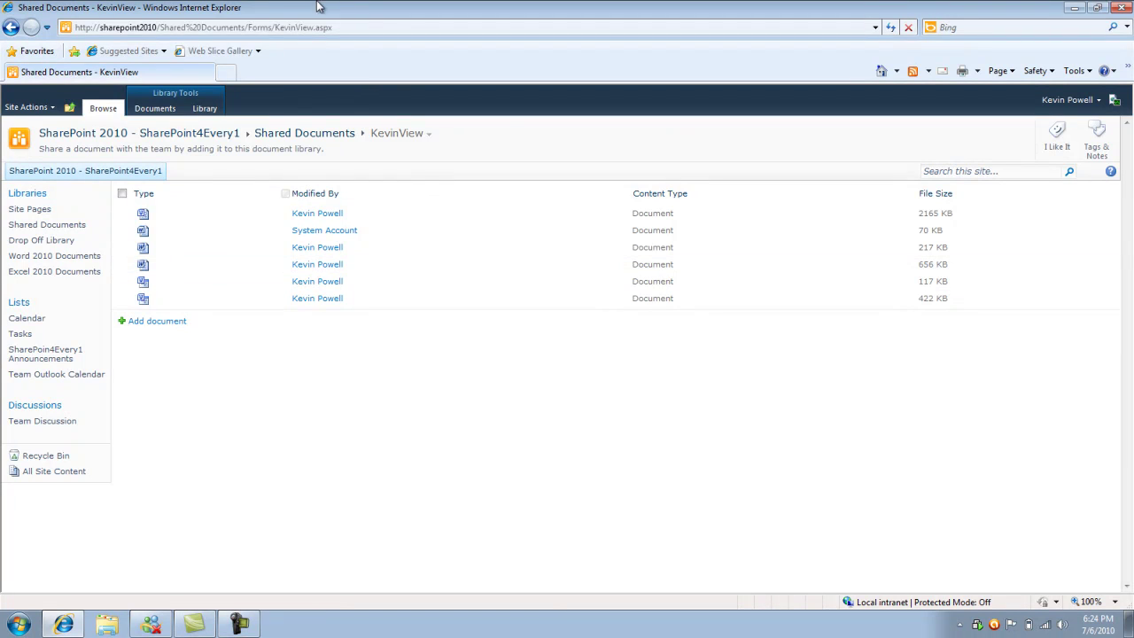
click(342, 27)
drag(341, 27, 278, 24)
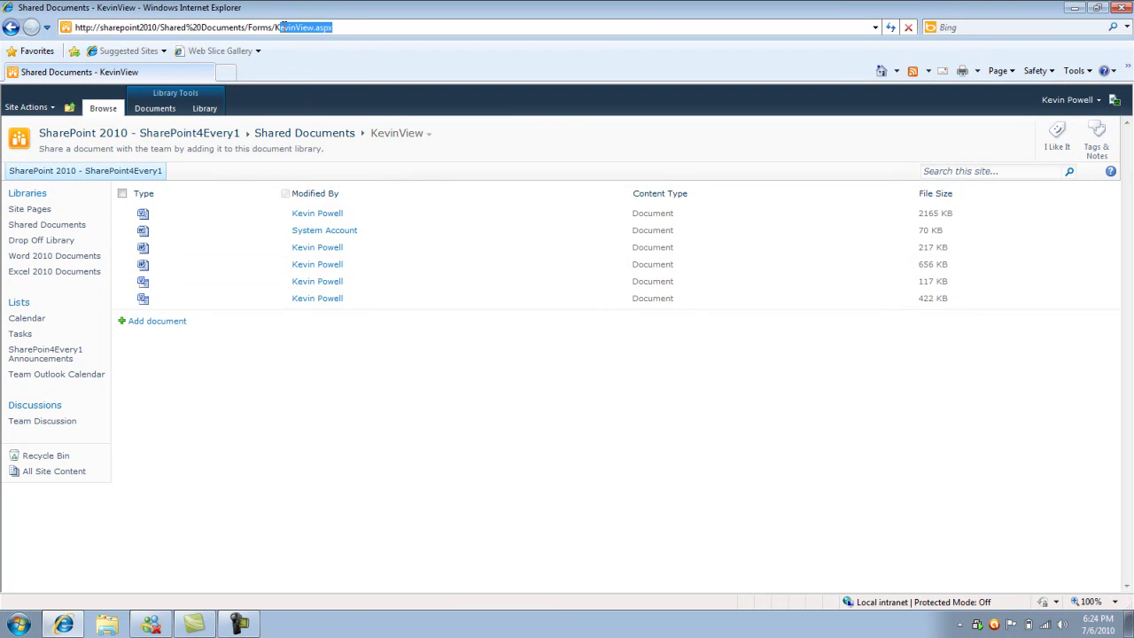
click(392, 385)
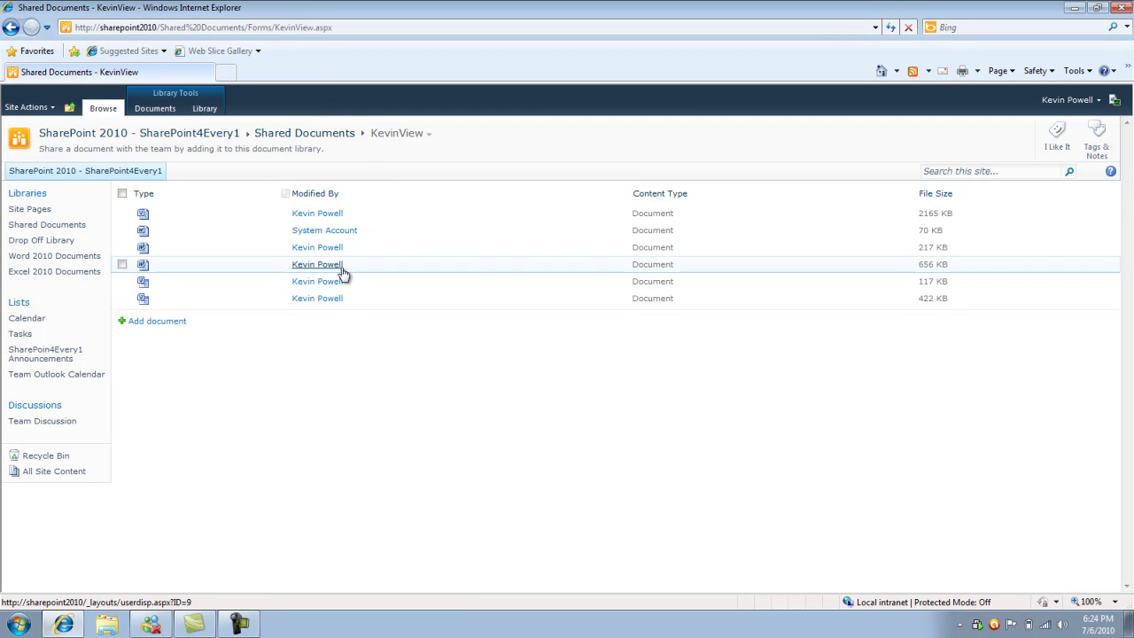
Step: Switch the library to the All Documents view and back to KevinView to compare them
click(212, 110)
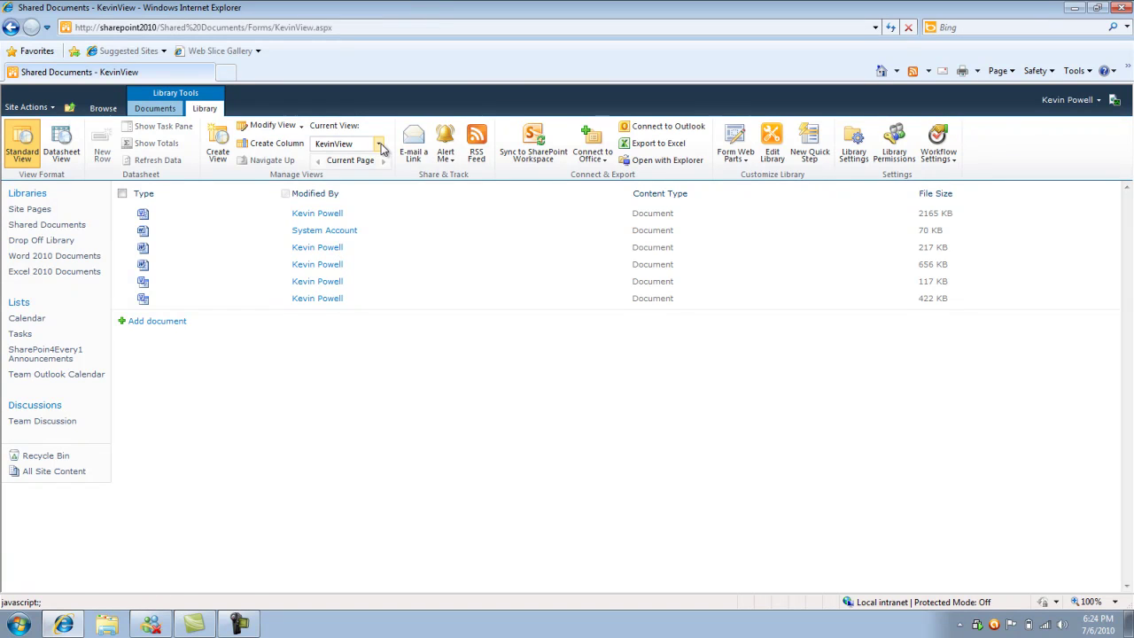
click(379, 144)
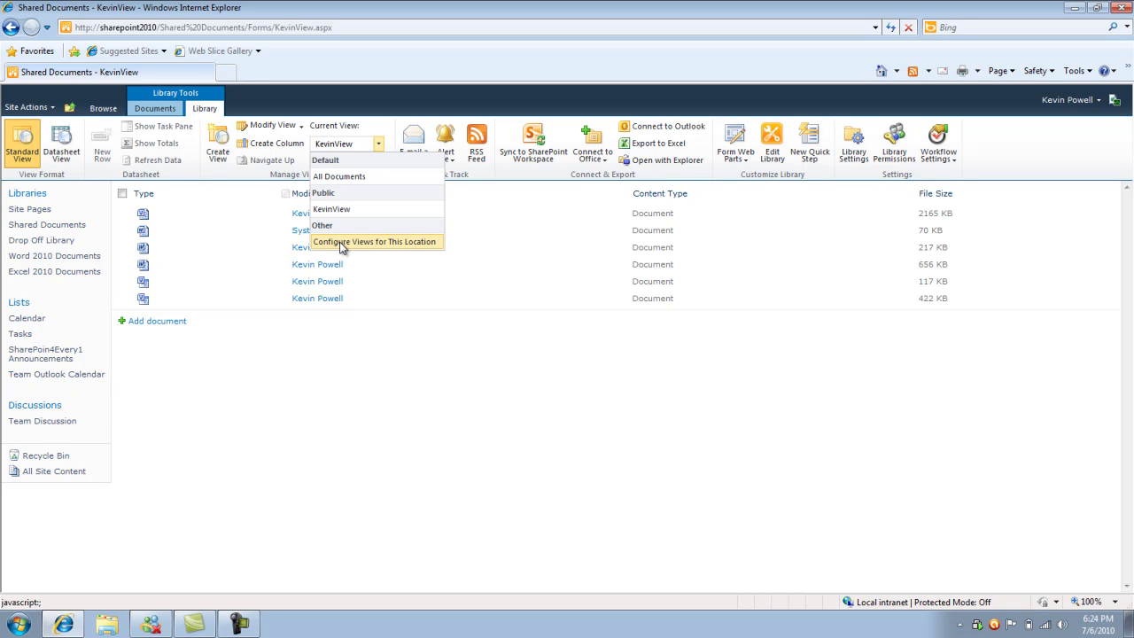
click(344, 184)
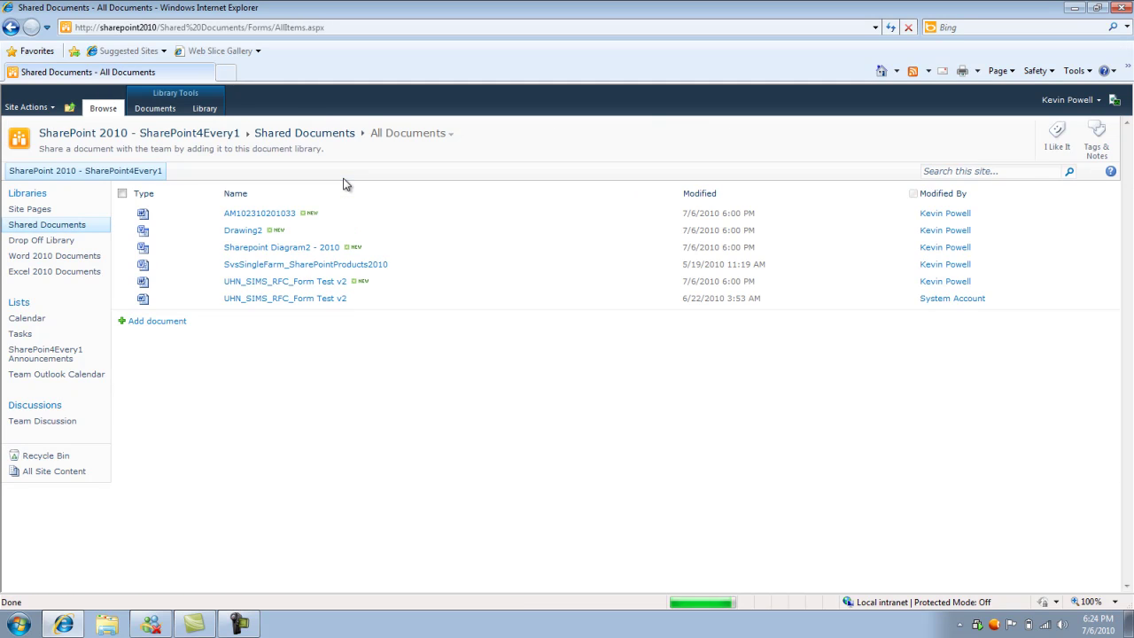
click(205, 108)
click(378, 144)
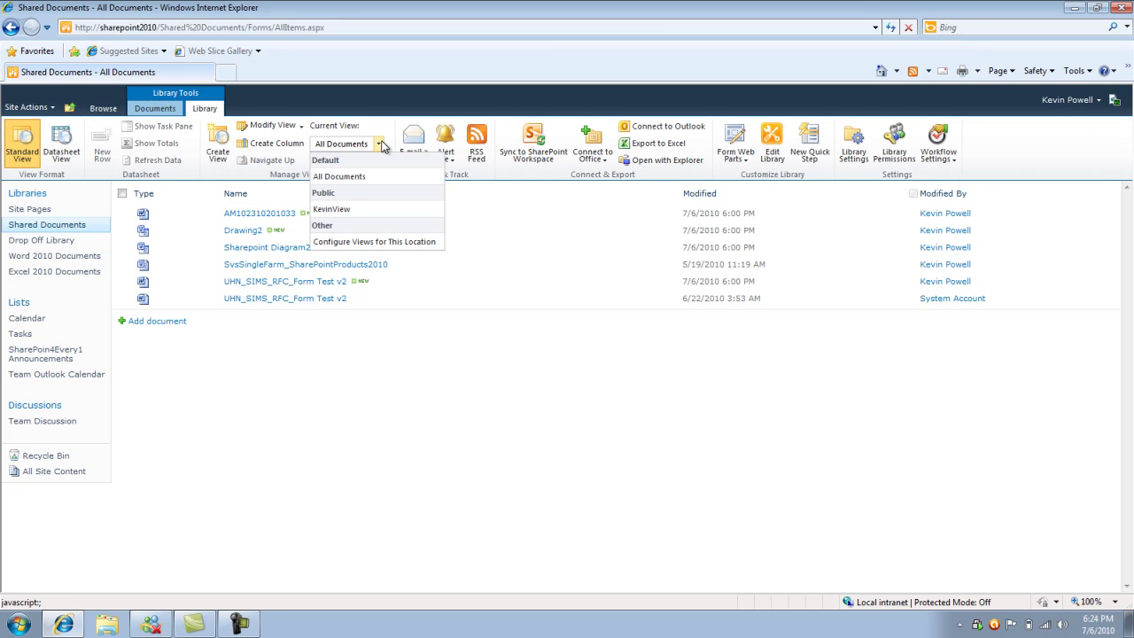
click(353, 210)
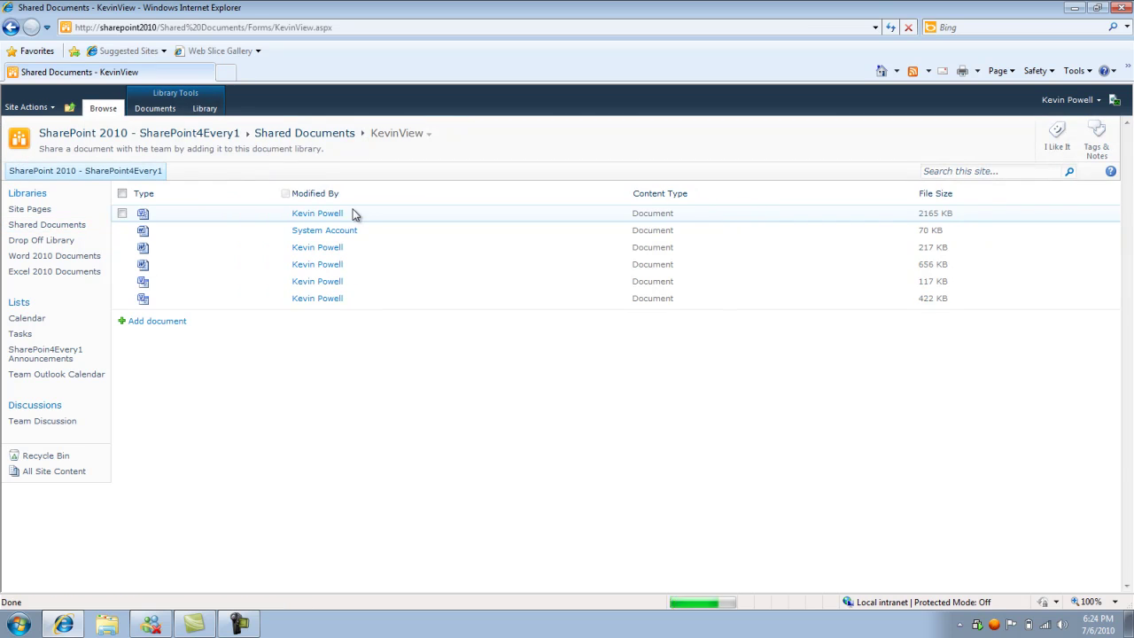
Step: Look at the per-location view settings of the library and return to KevinView
click(205, 109)
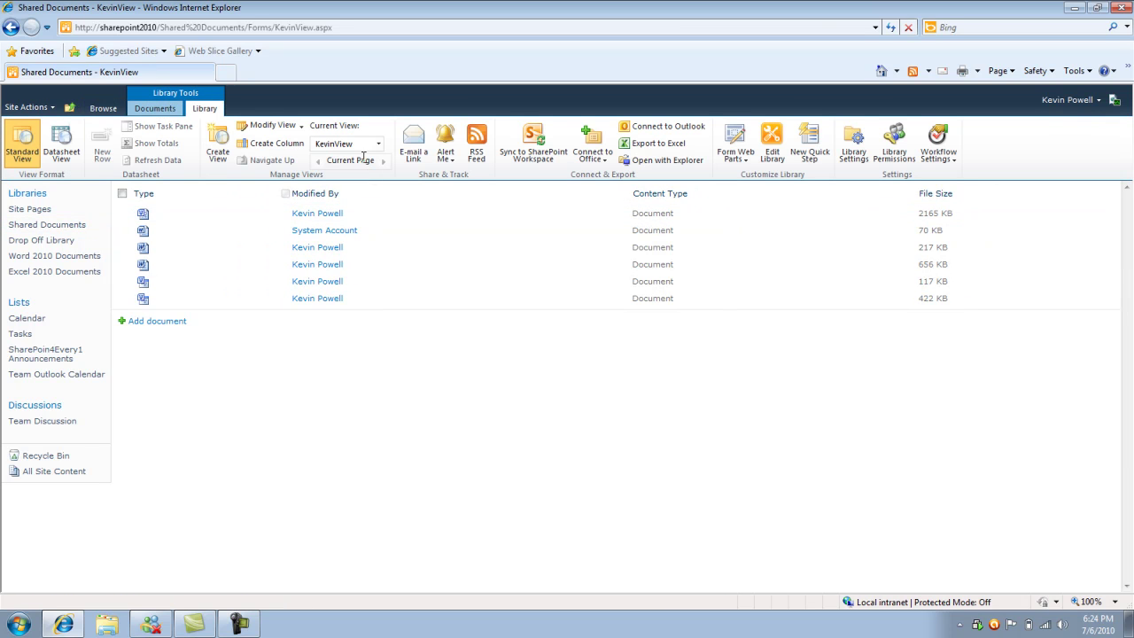
click(377, 149)
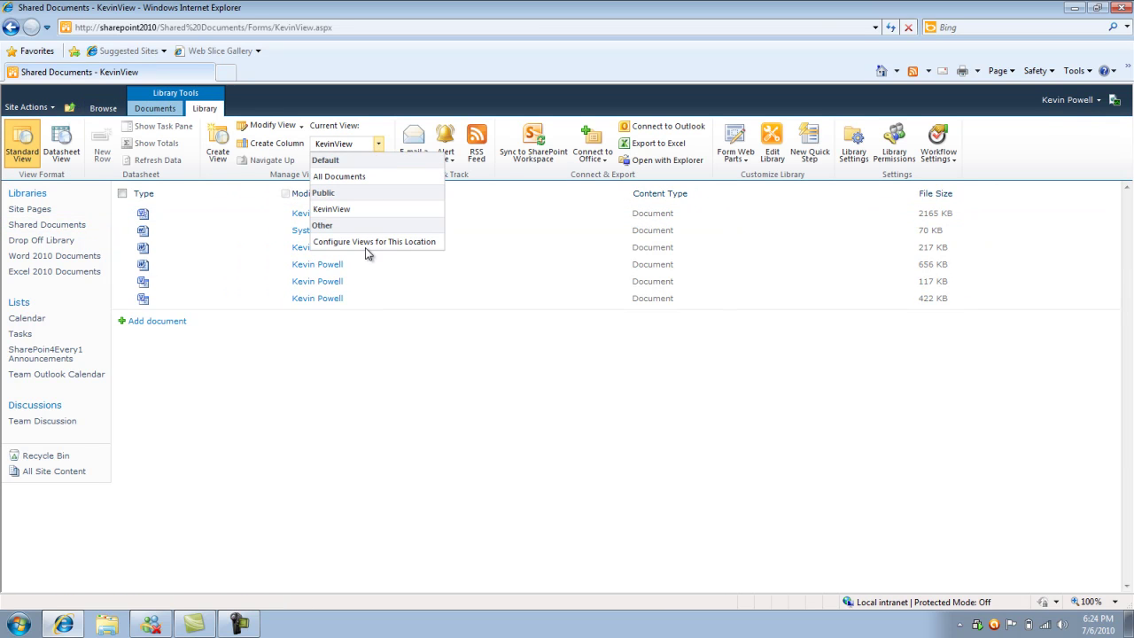
click(365, 247)
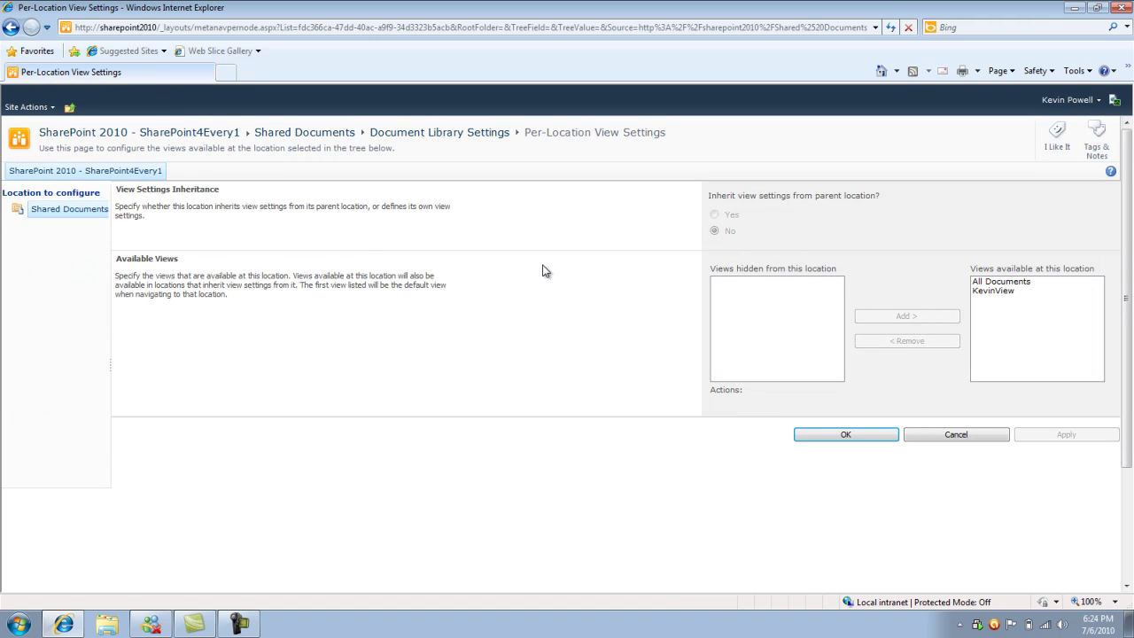
click(9, 27)
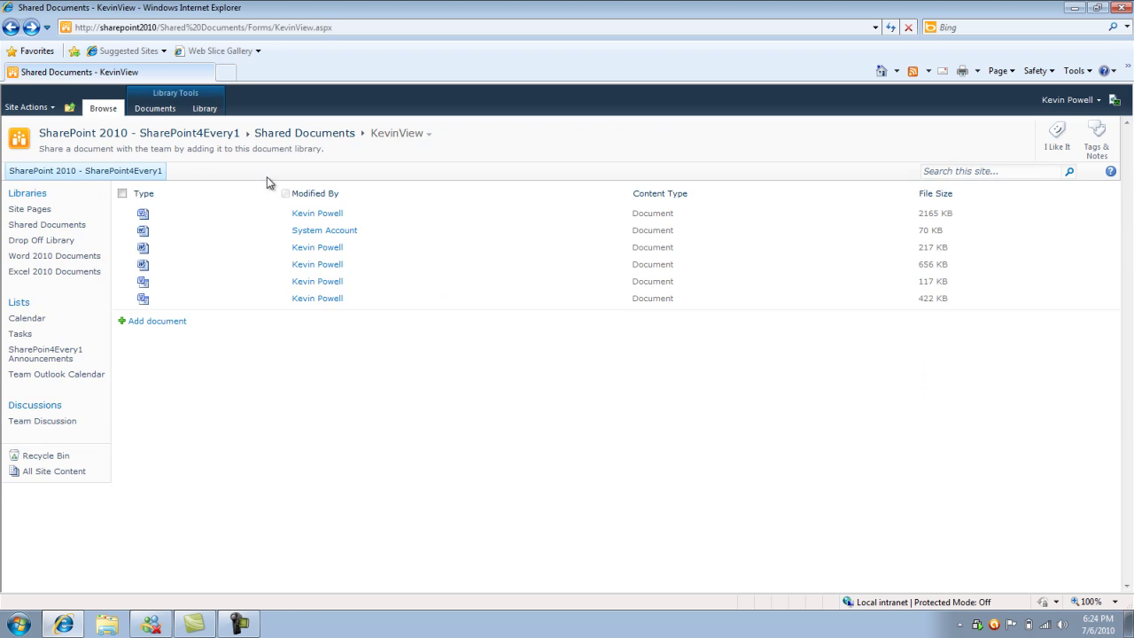
Step: Open the per-location view settings of Shared Documents and select KevinView among the views available at this location
click(209, 108)
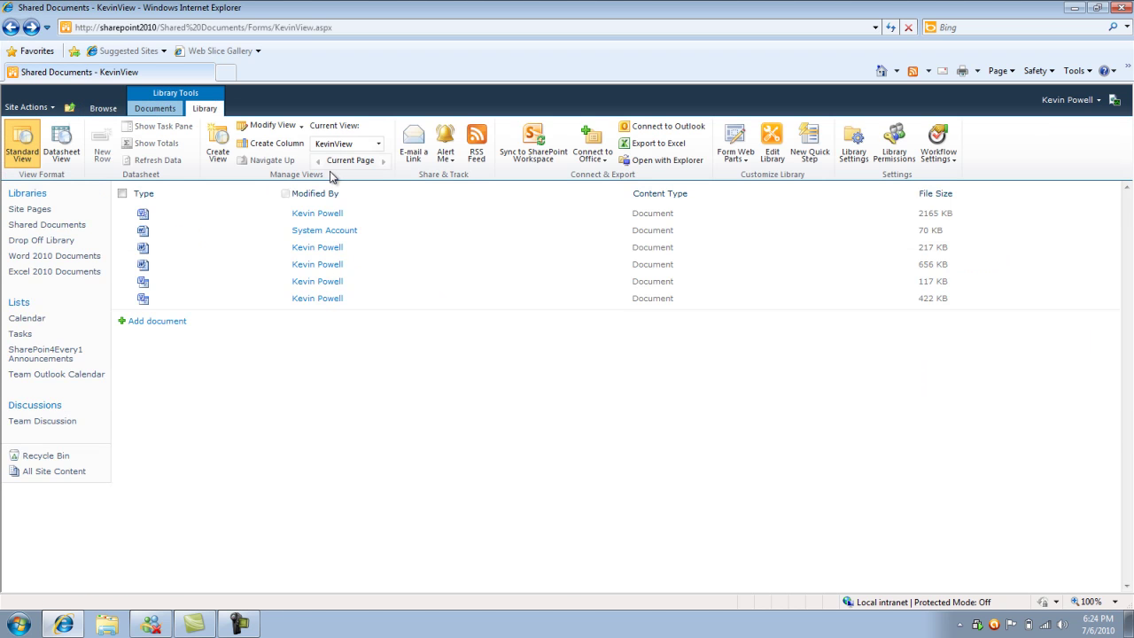
click(380, 145)
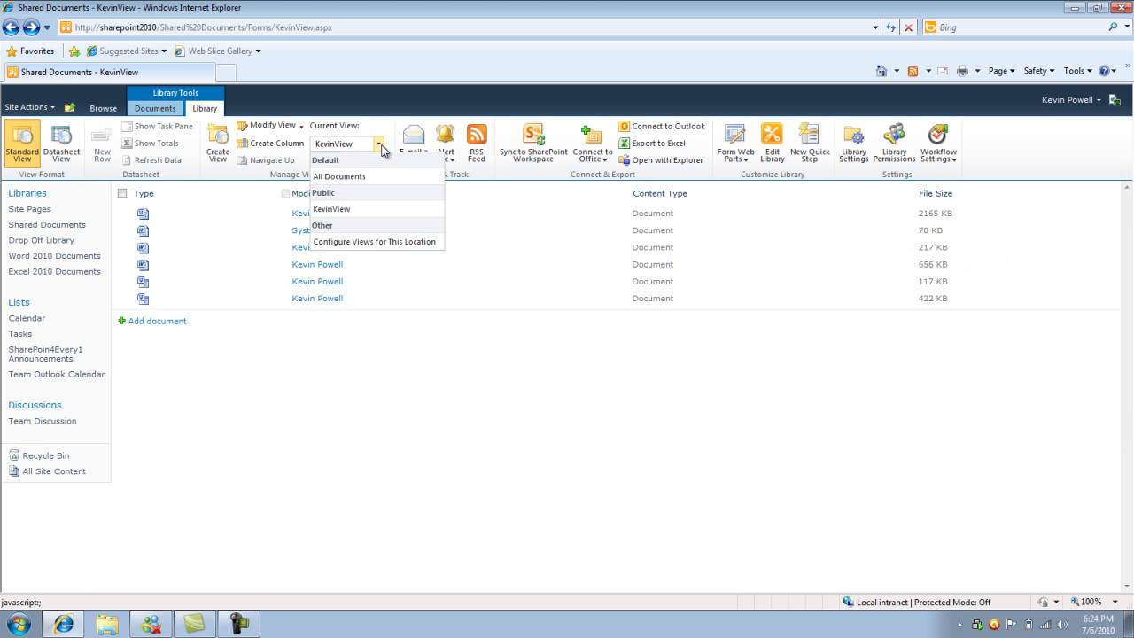
click(348, 242)
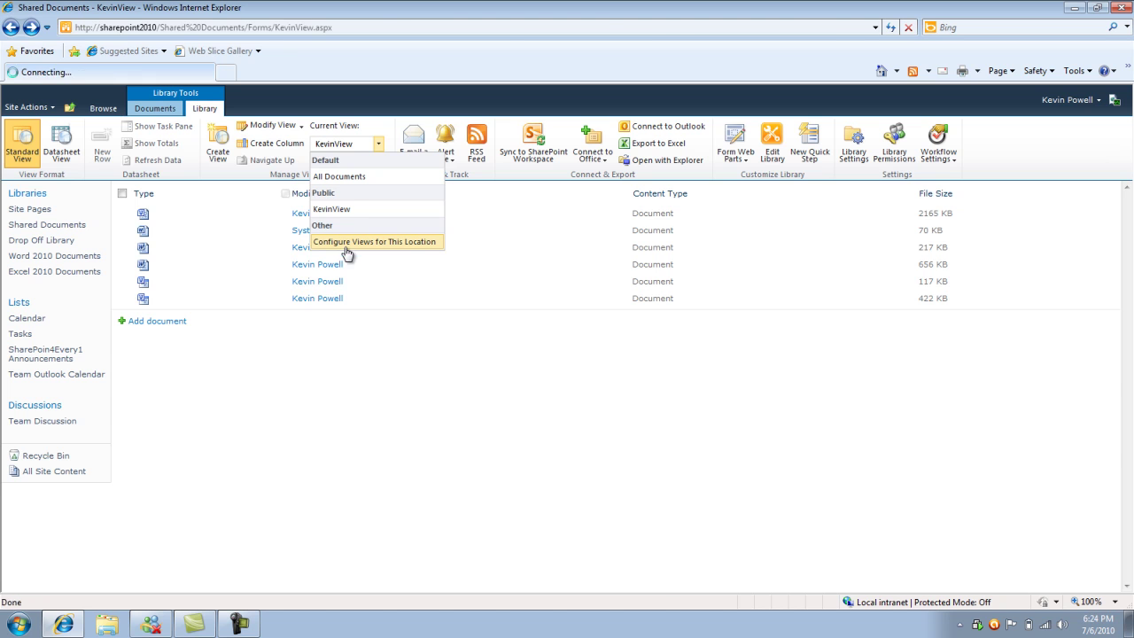
click(991, 291)
click(993, 282)
click(993, 290)
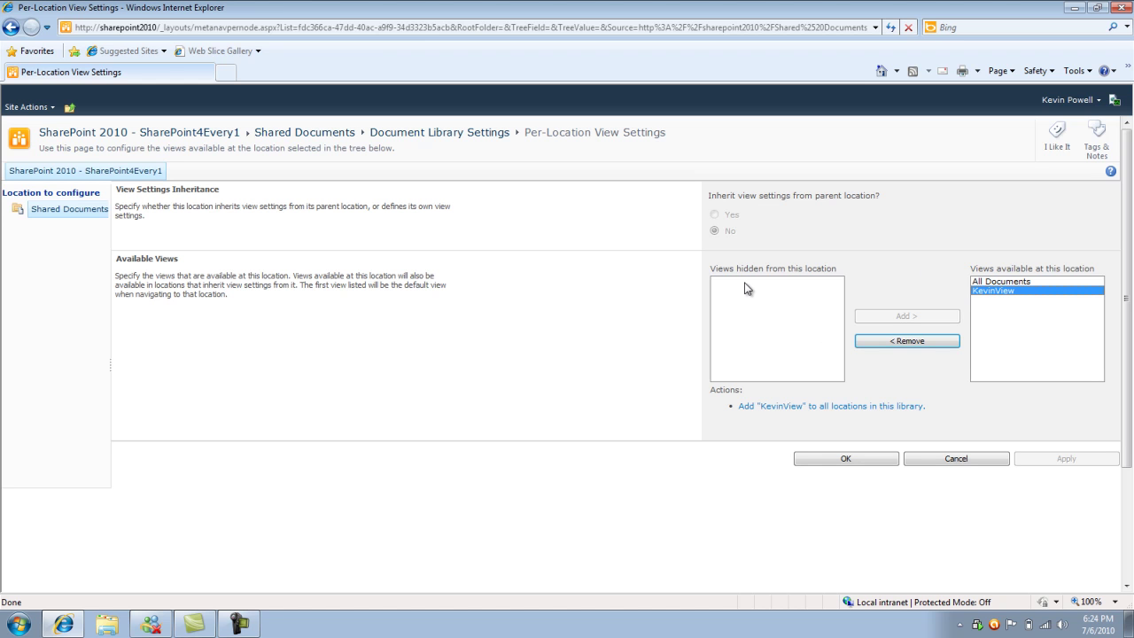
Step: Compare the removal and add-to-all-locations options for All Documents and KevinView, and leave the settings without saving
click(1025, 282)
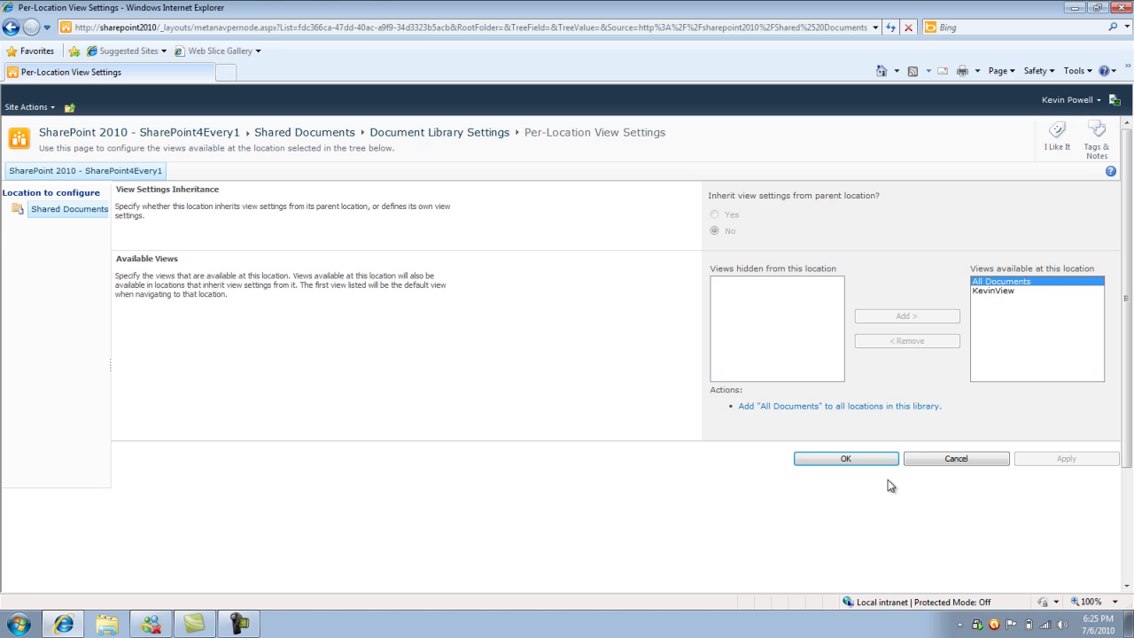
click(997, 292)
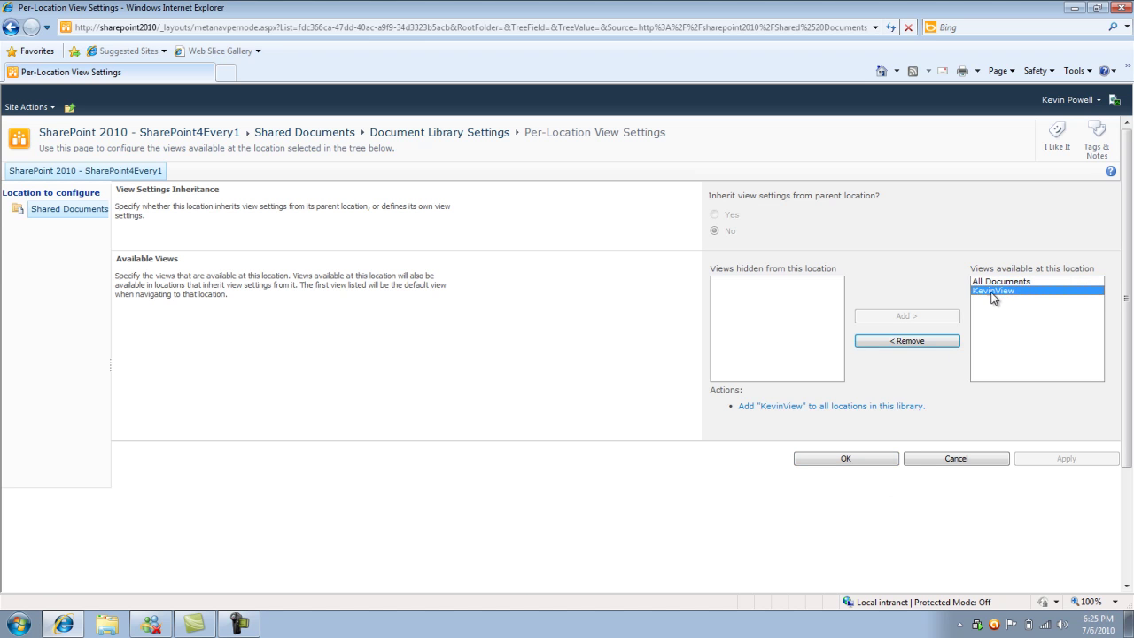
click(988, 284)
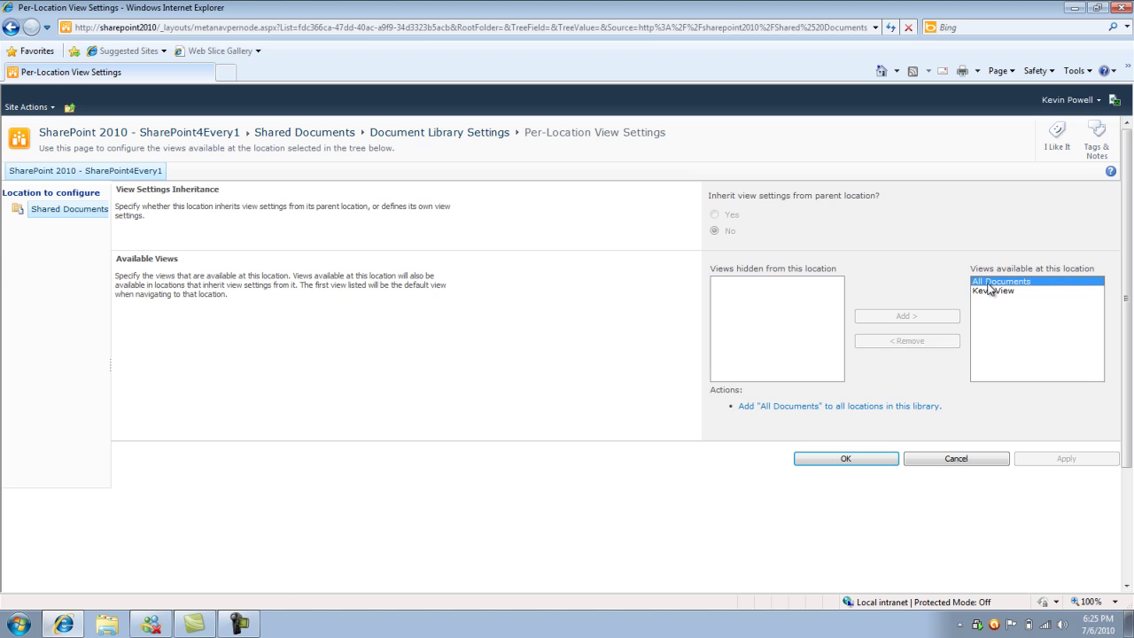
click(985, 293)
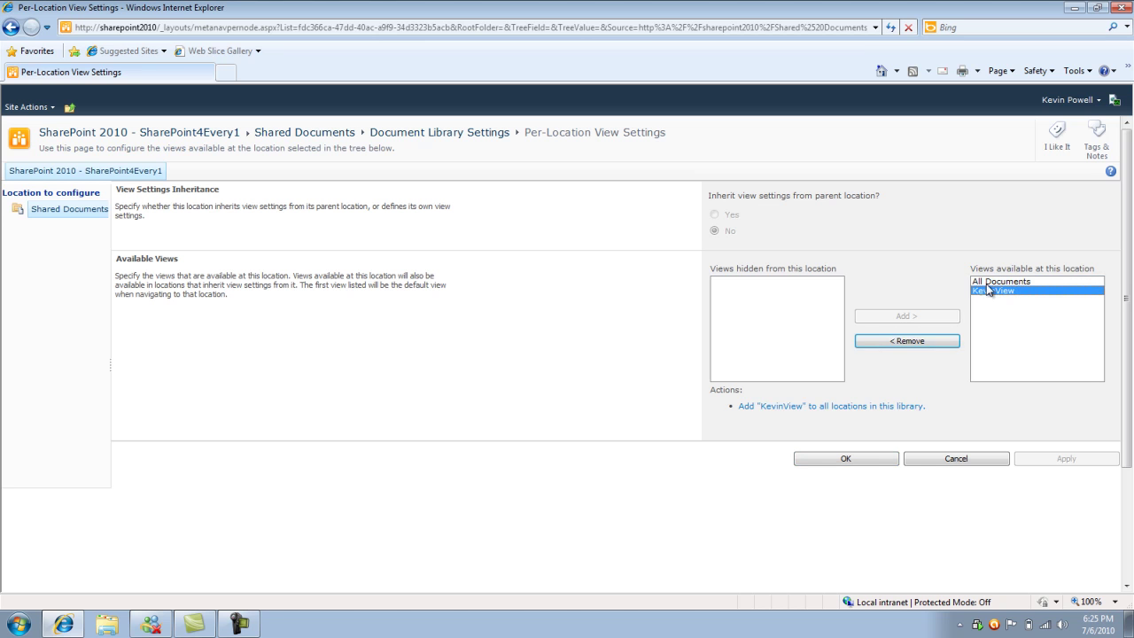
click(988, 283)
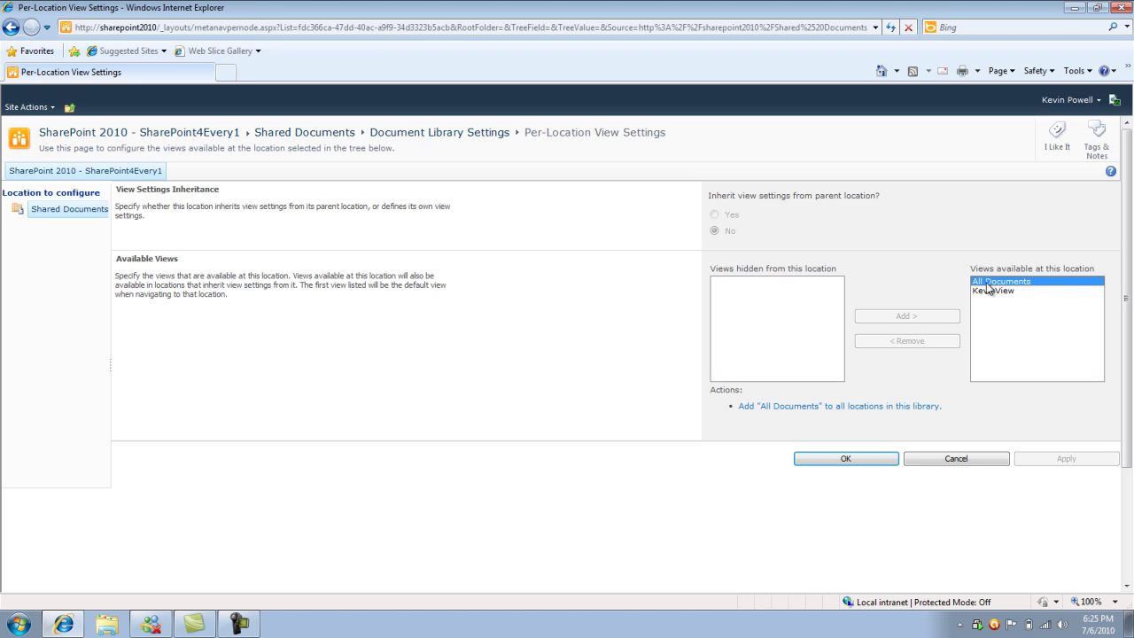
click(931, 459)
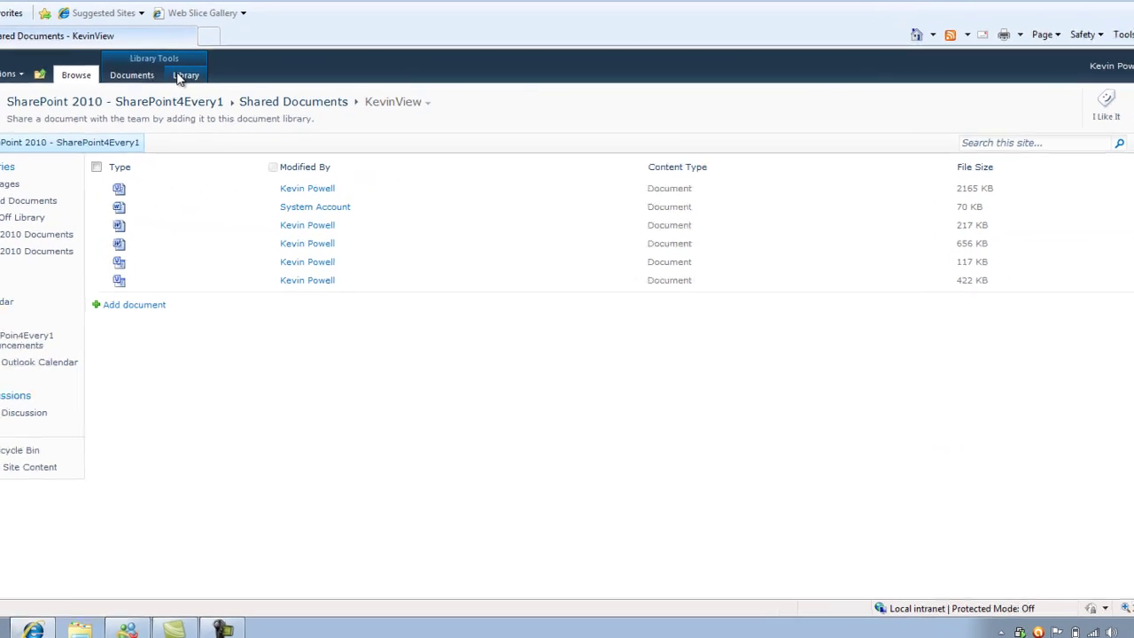
Step: Display the library management commands for Shared Documents
click(180, 77)
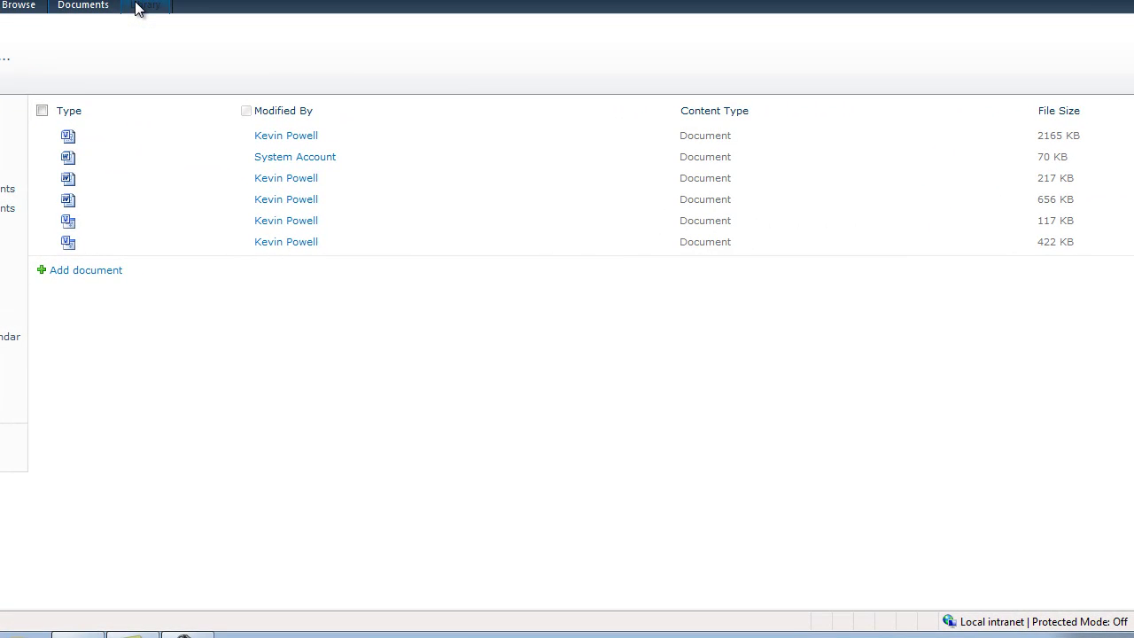